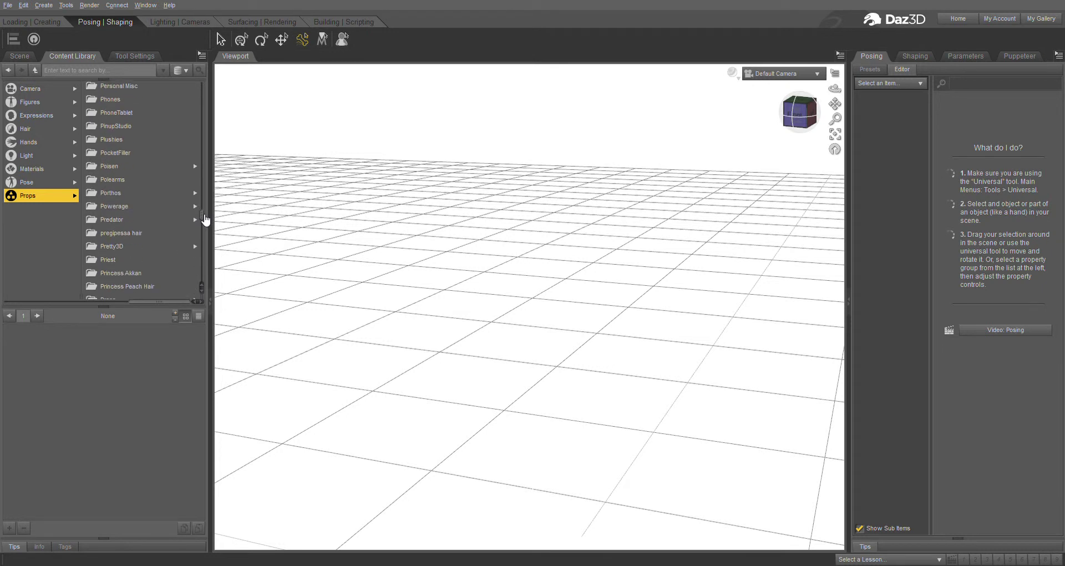
Step: Load the Head, Eye Right and Eye Left props from the Predator 2 props folder and select the head in the scene
{"action": "left_click", "coordinate": [135, 216]}
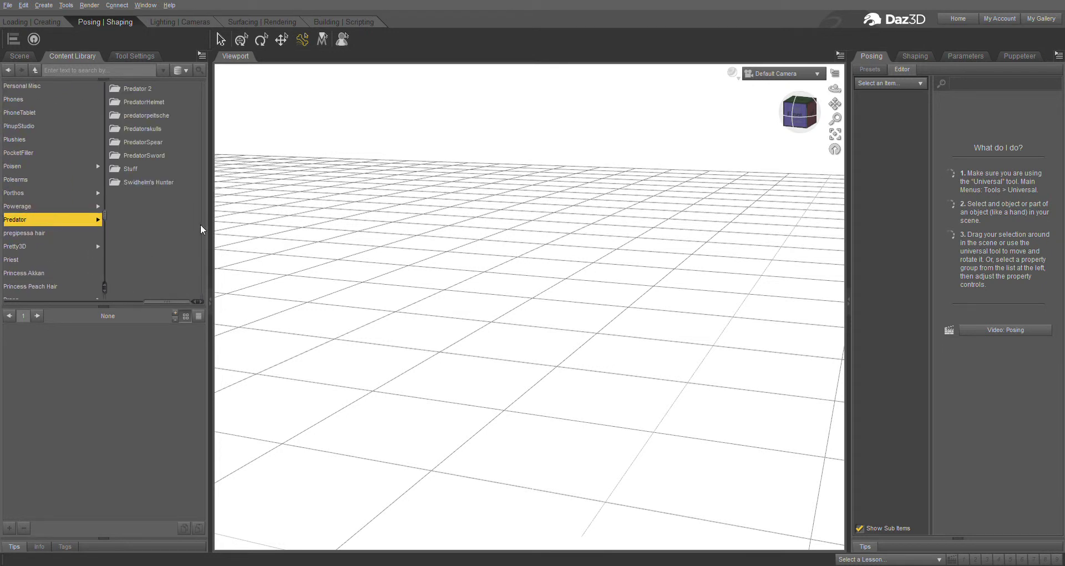
{"action": "left_click", "coordinate": [141, 88]}
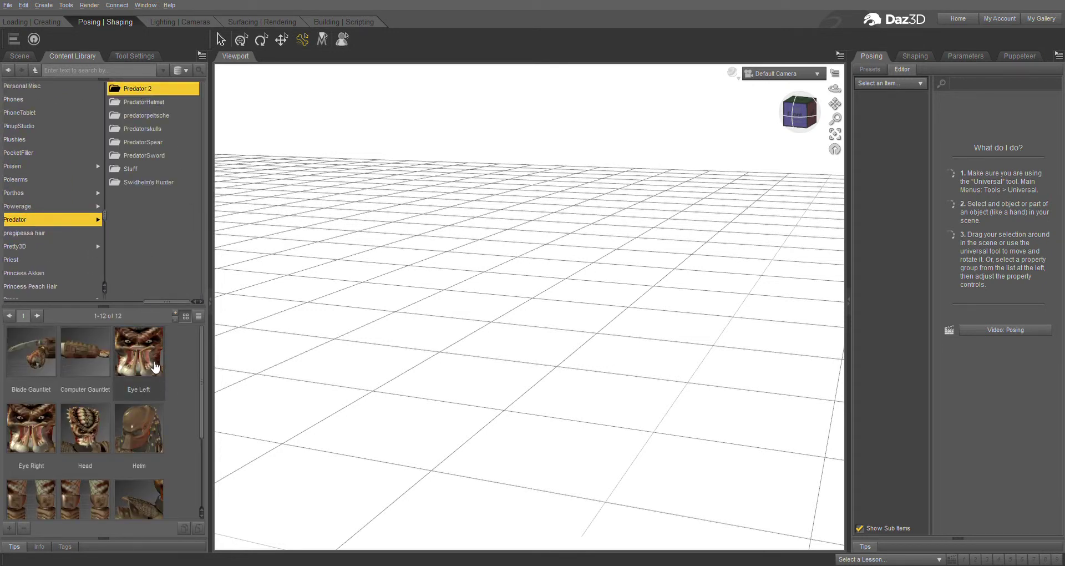
{"action": "double_click", "coordinate": [96, 420]}
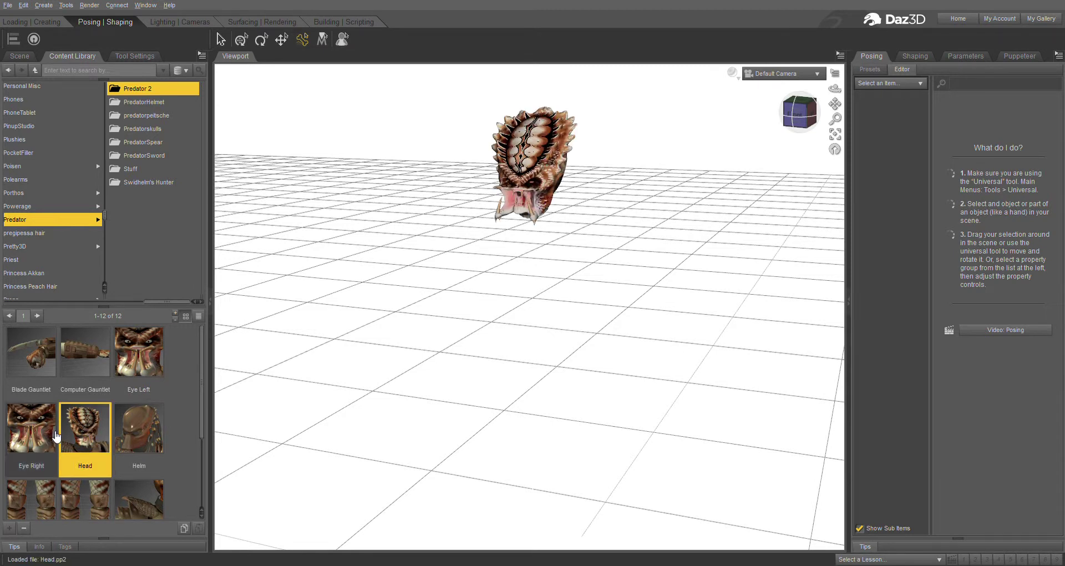
{"action": "double_click", "coordinate": [36, 429]}
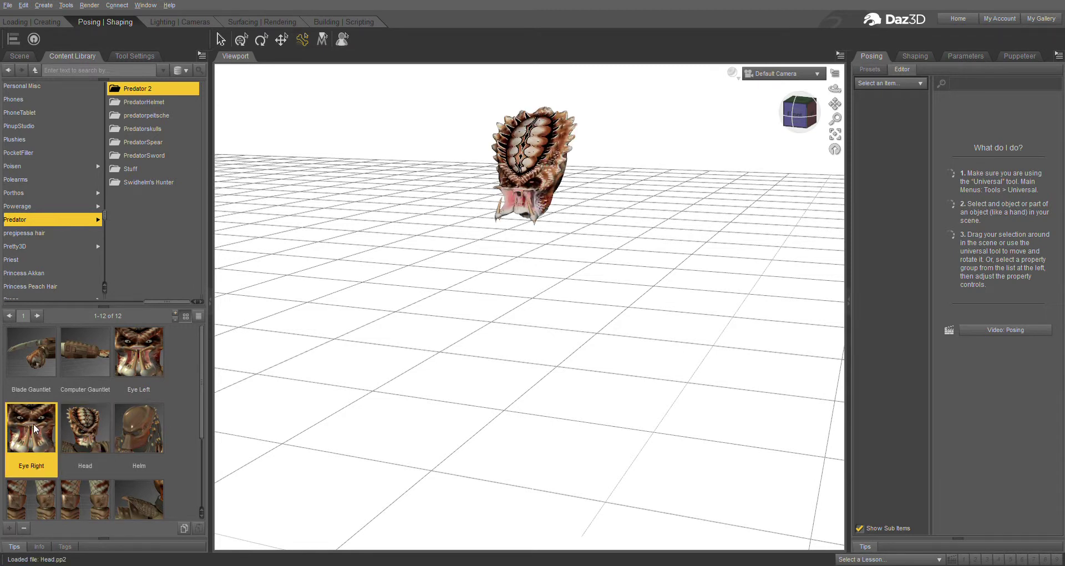
{"action": "left_click", "coordinate": [138, 356]}
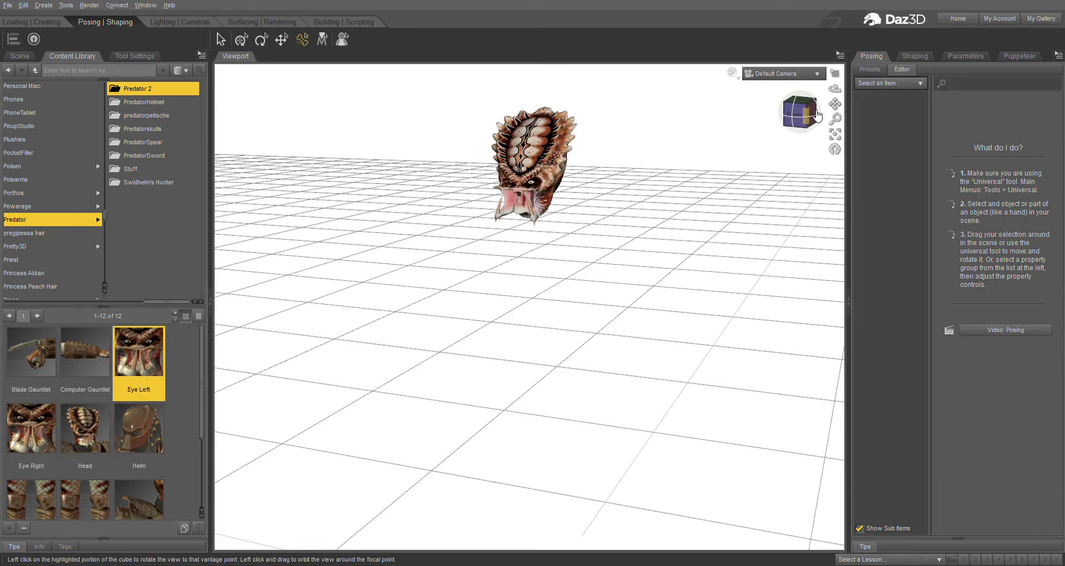
{"action": "mouse_move", "coordinate": [836, 90]}
{"action": "left_mouse_down"}
{"action": "mouse_move", "coordinate": [839, 131]}
{"action": "mouse_move", "coordinate": [835, 92]}
{"action": "mouse_move", "coordinate": [835, 111]}
{"action": "mouse_move", "coordinate": [849, 103]}
{"action": "left_mouse_up"}
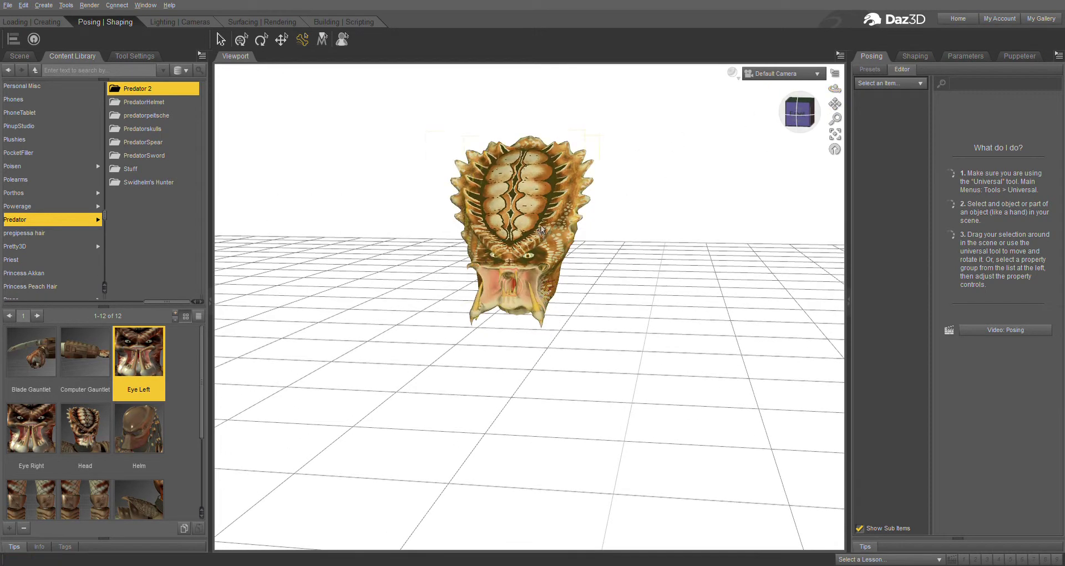
{"action": "left_click", "coordinate": [538, 220]}
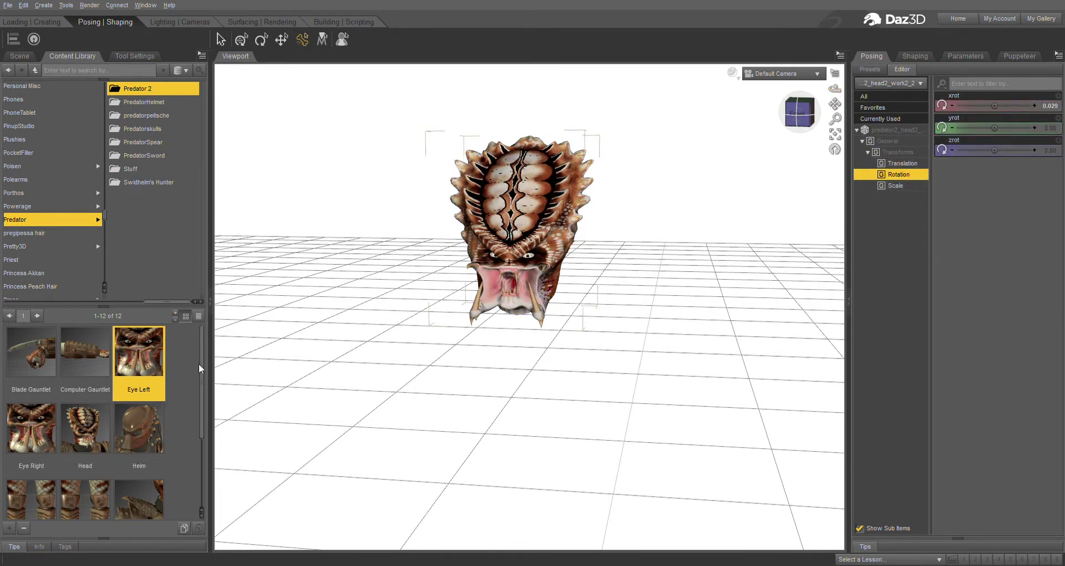
Step: Load the HAIR Under Layer, HAIR Upper Layer and Neck figures from the Predator 2 folder of Swidhelm's Hunter
{"action": "mouse_move", "coordinate": [206, 364]}
{"action": "left_mouse_down"}
{"action": "mouse_move", "coordinate": [207, 434]}
{"action": "mouse_move", "coordinate": [213, 368]}
{"action": "left_mouse_up"}
{"action": "left_click_drag", "start_coordinate": [154, 301], "coordinate": [62, 302]}
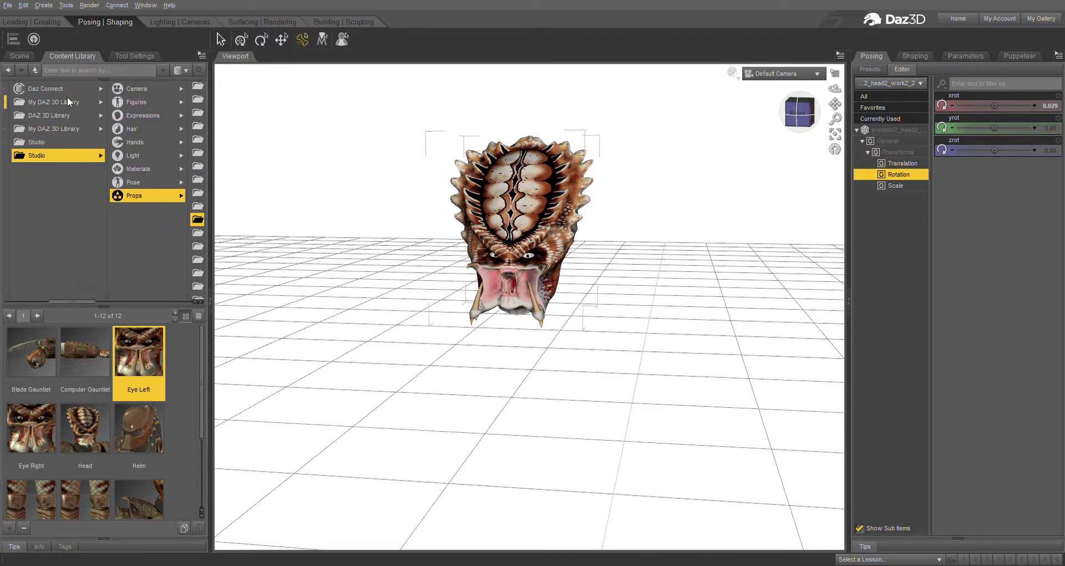
{"action": "left_click", "coordinate": [143, 103]}
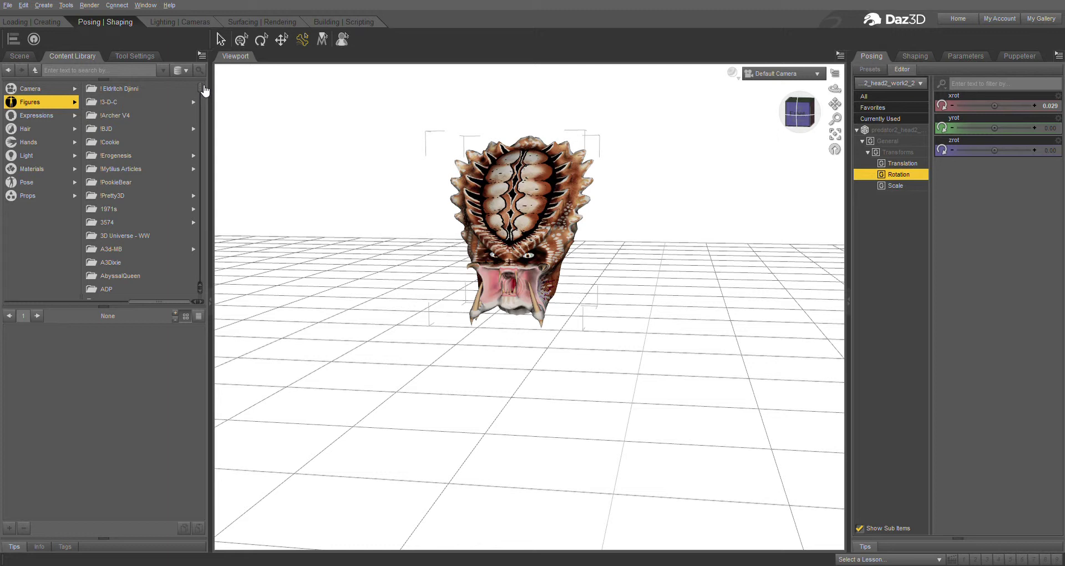
{"action": "left_click_drag", "start_coordinate": [204, 88], "coordinate": [201, 257]}
{"action": "left_click", "coordinate": [202, 256]}
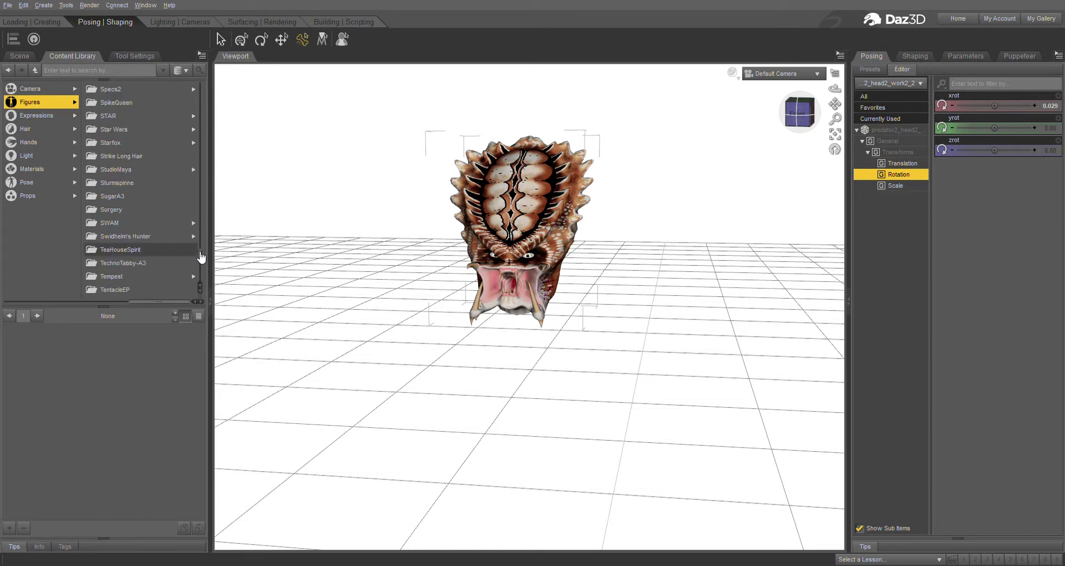
{"action": "left_click", "coordinate": [150, 237]}
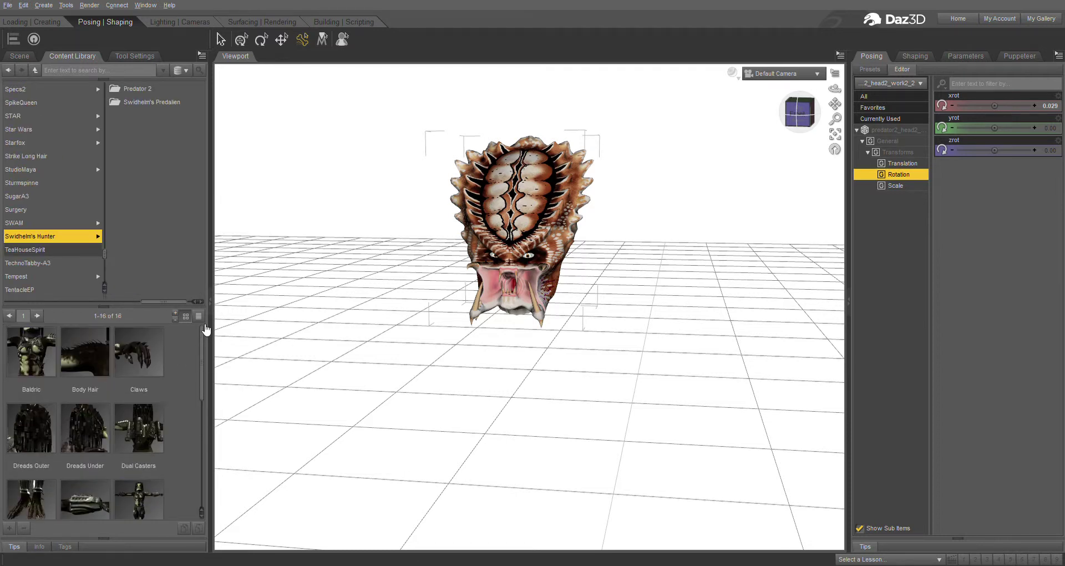
{"action": "left_click", "coordinate": [135, 88]}
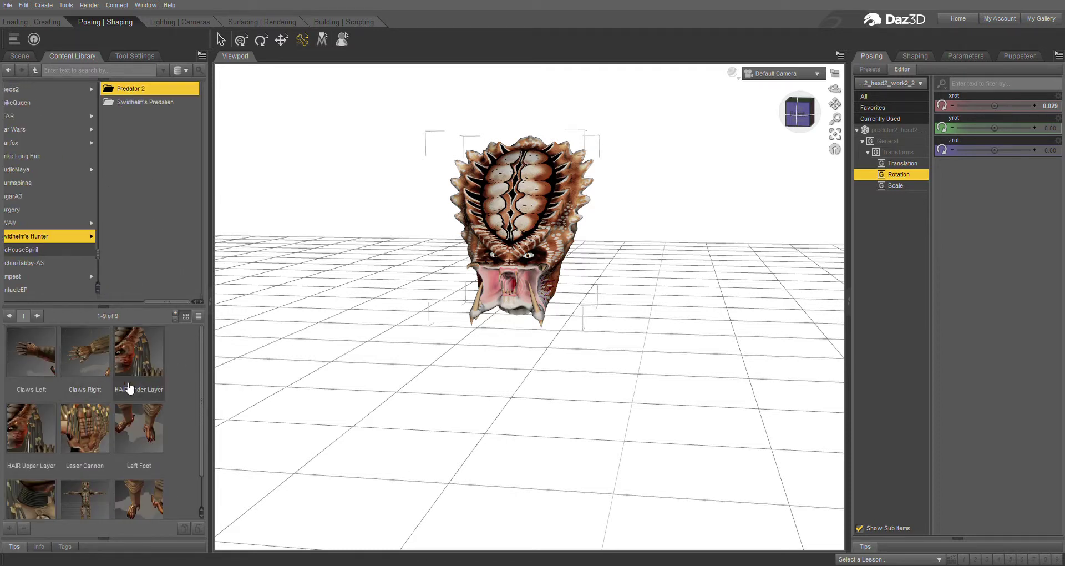
{"action": "left_click", "coordinate": [145, 362]}
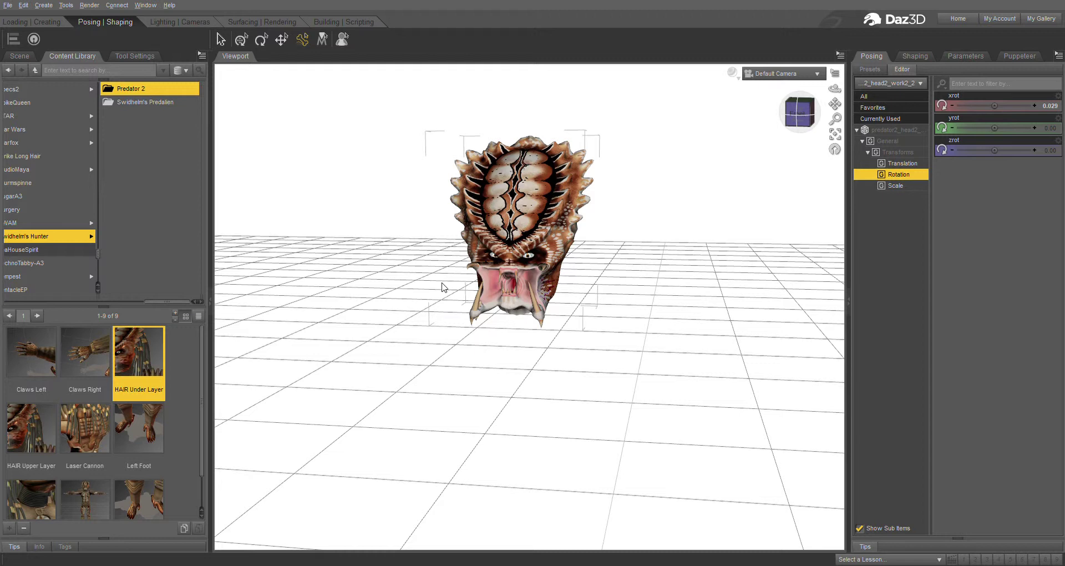
{"action": "left_click", "coordinate": [33, 437]}
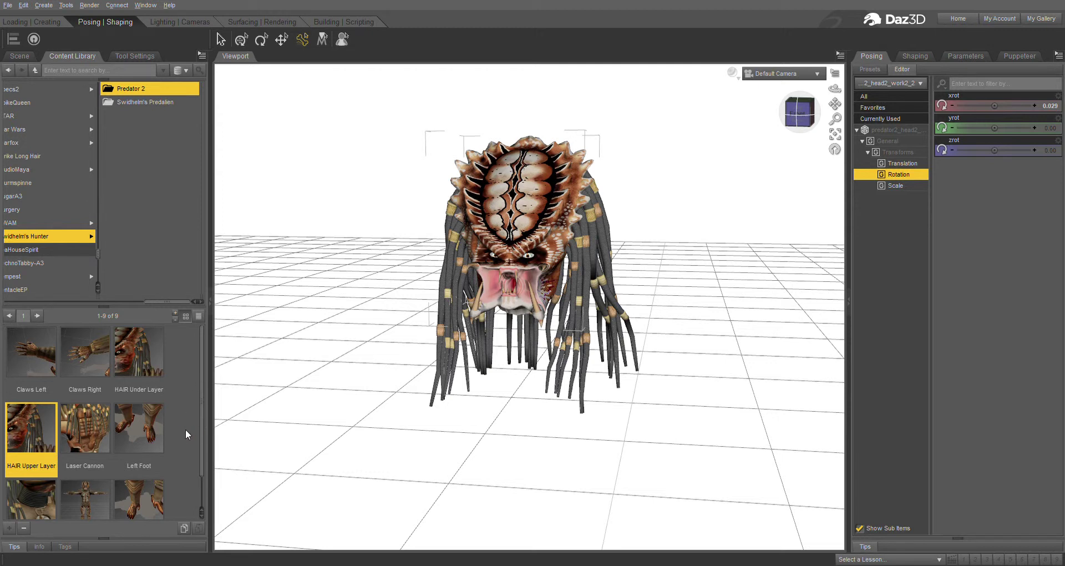
{"action": "left_click_drag", "start_coordinate": [205, 409], "coordinate": [209, 459]}
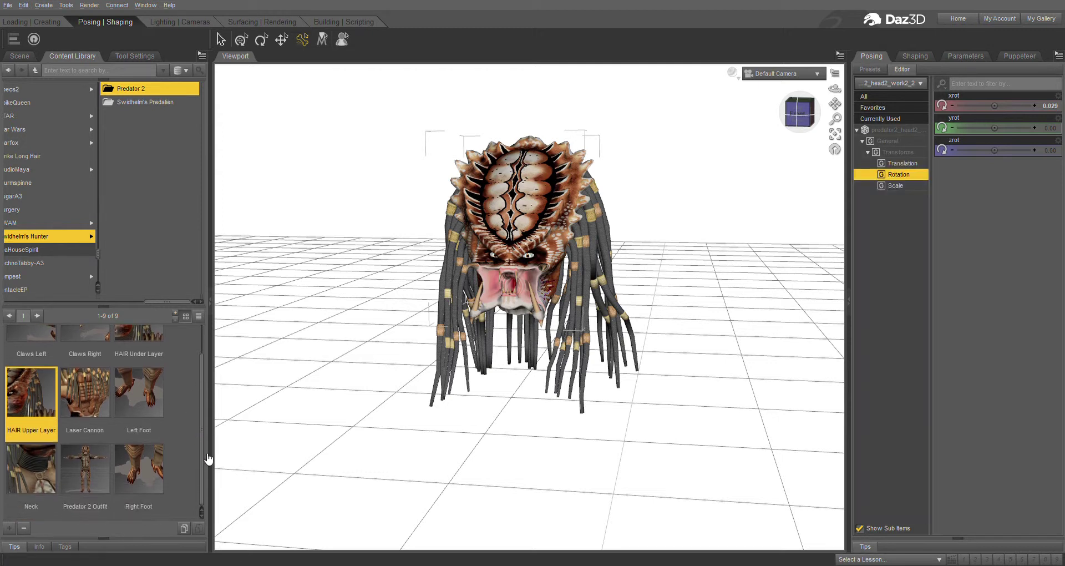
{"action": "left_click", "coordinate": [31, 465]}
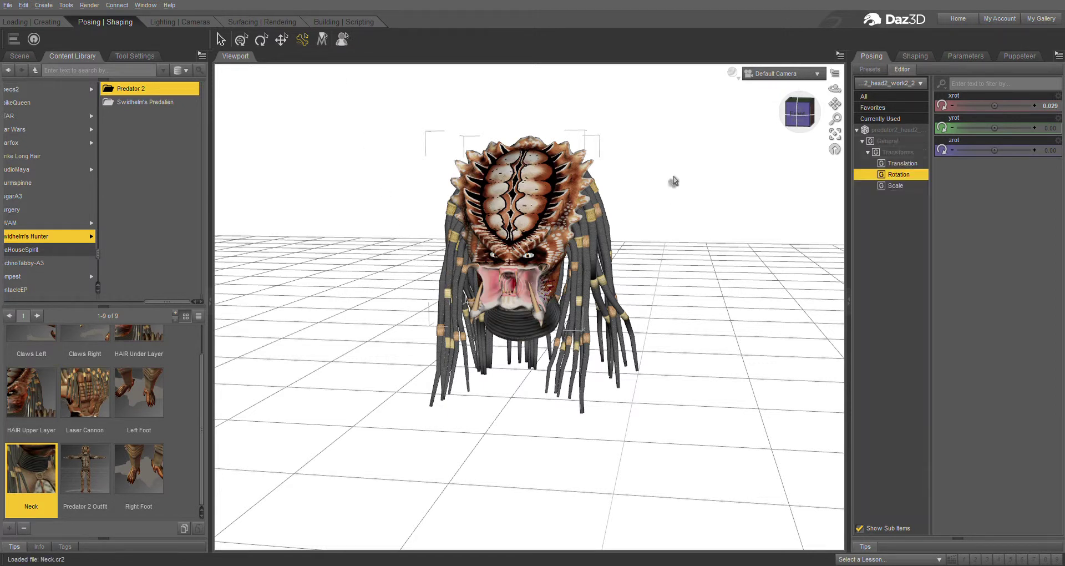
Step: Set the diffuse color of the hair2 and hairness surfaces on both hair layers to 54, 54, 54
{"action": "left_click_drag", "start_coordinate": [835, 118], "coordinate": [836, 126]}
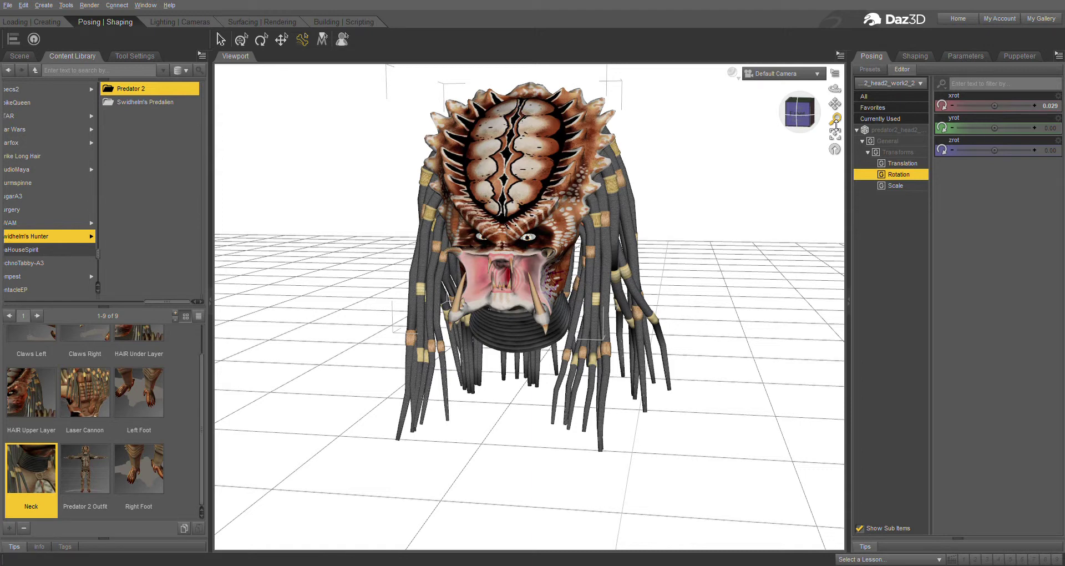
{"action": "left_click", "coordinate": [271, 24]}
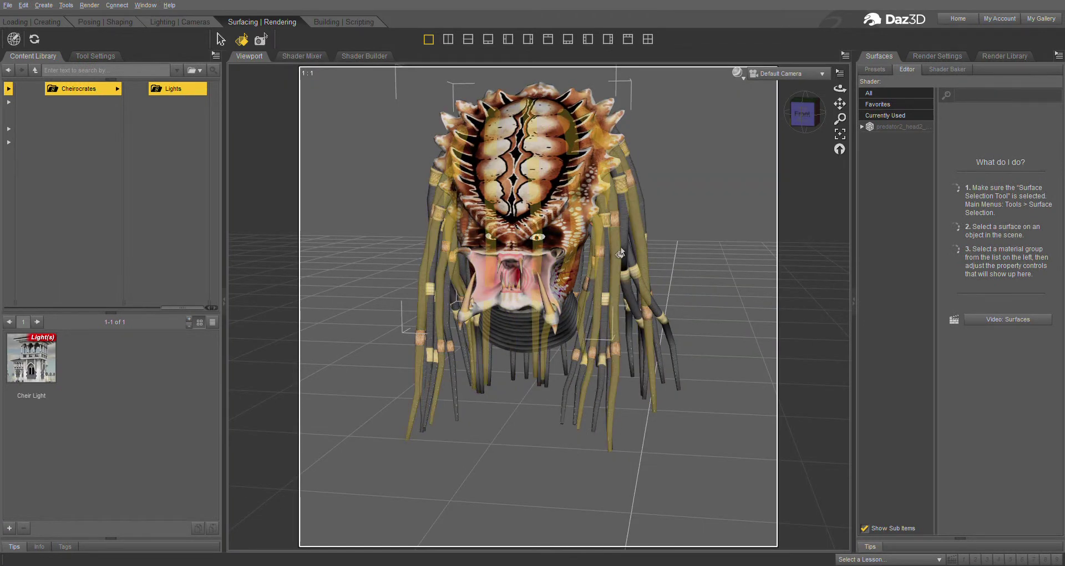
{"action": "left_click", "coordinate": [619, 255]}
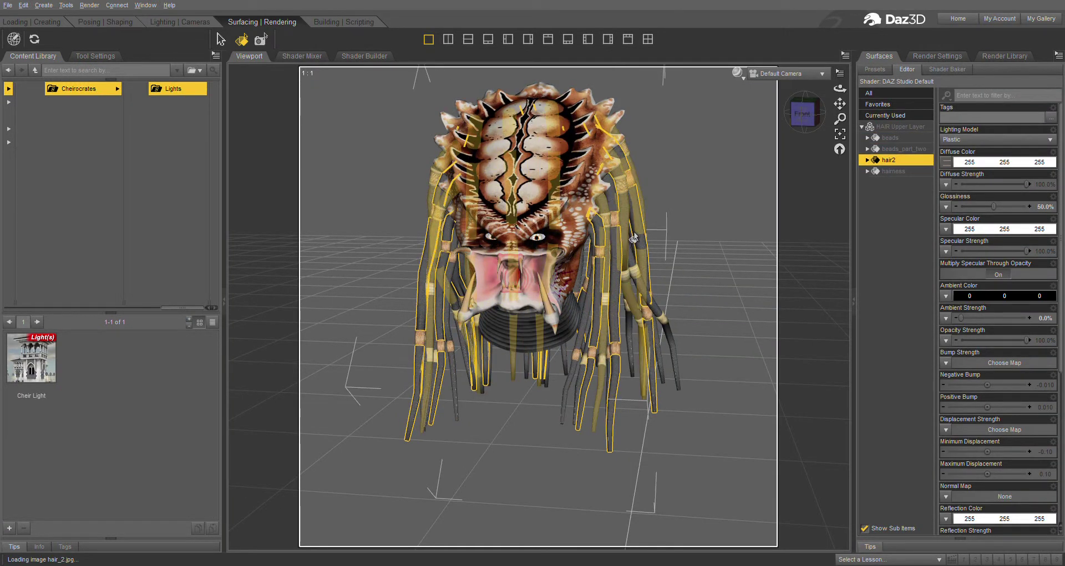
{"action": "left_click", "coordinate": [477, 392], "text": "ctrl"}
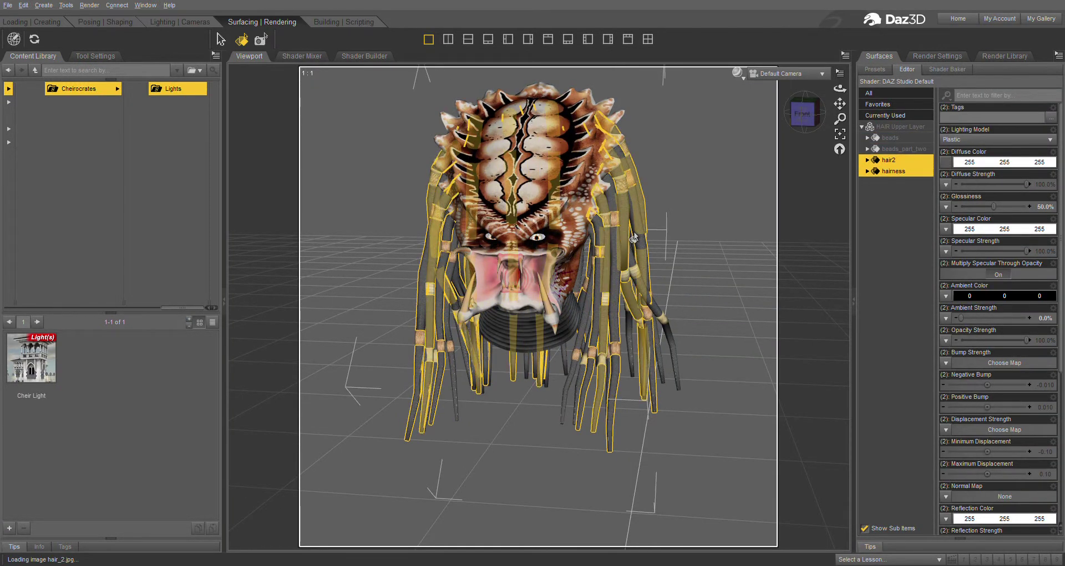
{"action": "left_click", "coordinate": [462, 391], "text": "ctrl"}
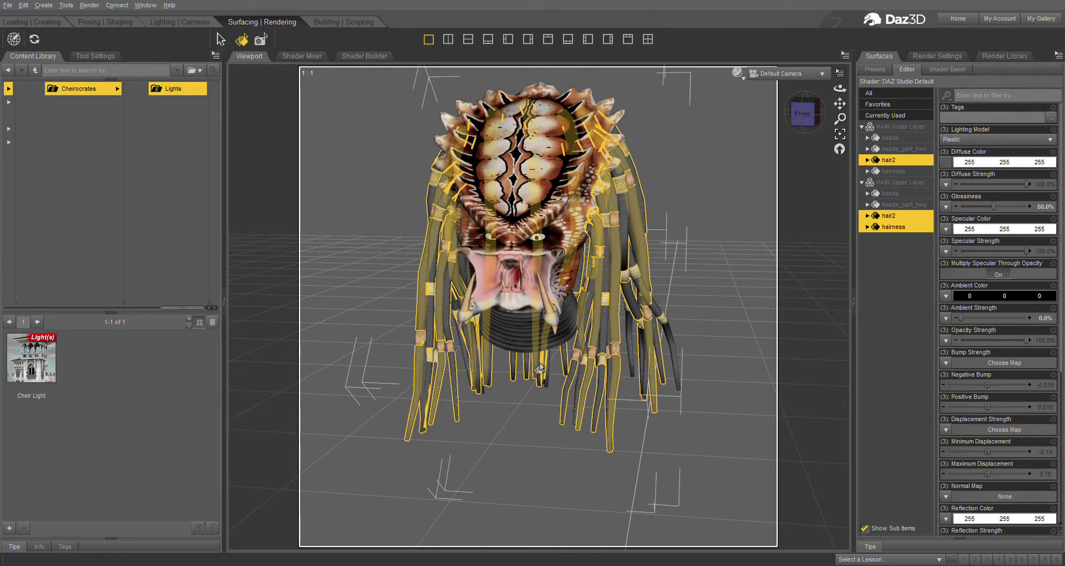
{"action": "left_click", "coordinate": [553, 390], "text": "ctrl"}
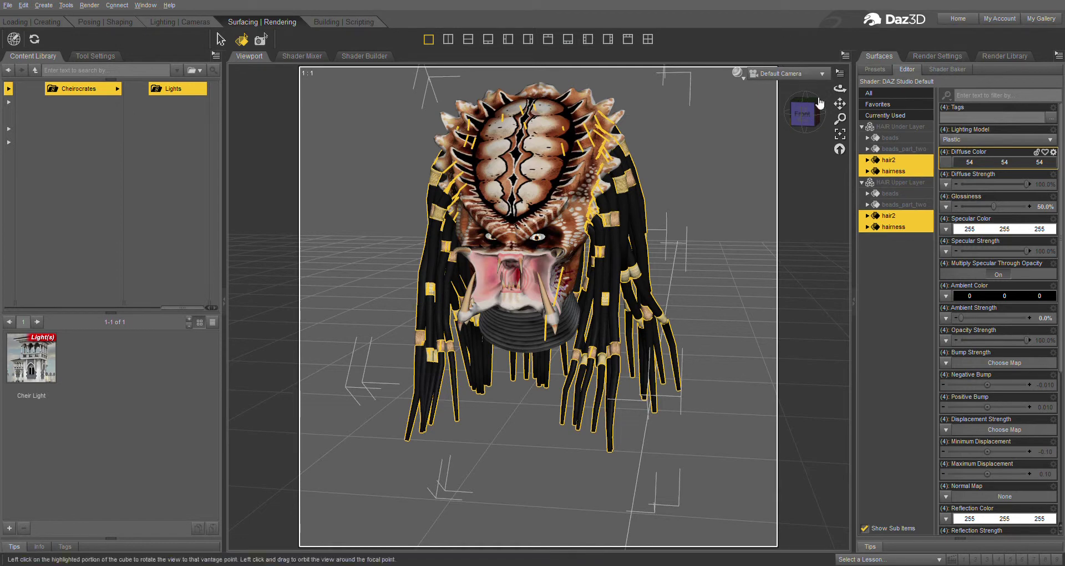
Step: Set the specular color of all Neck surfaces to 45, 45, 45
{"action": "left_click_drag", "start_coordinate": [840, 87], "coordinate": [570, 377]}
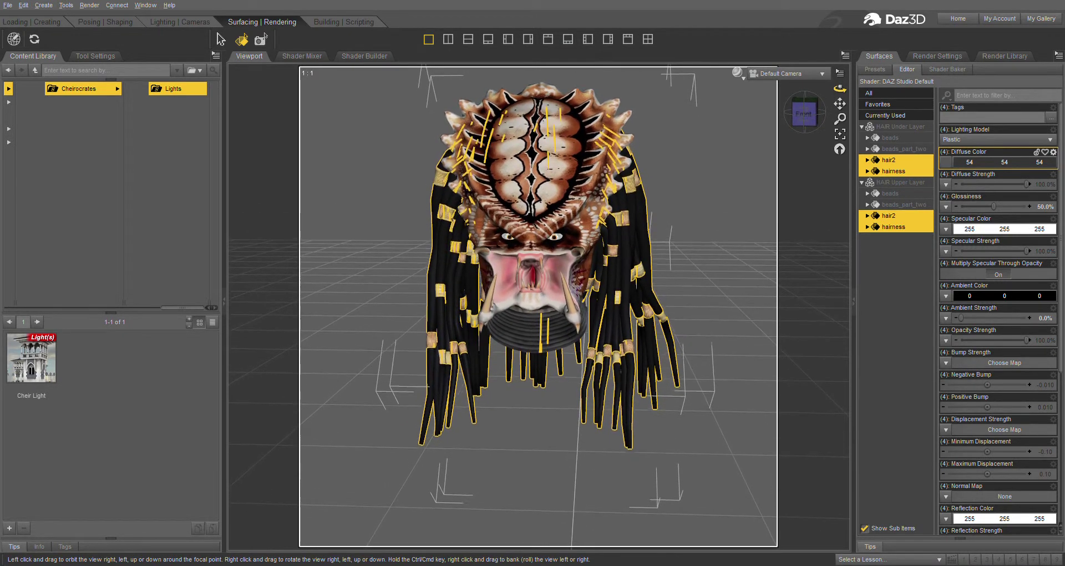
{"action": "left_click", "coordinate": [533, 332]}
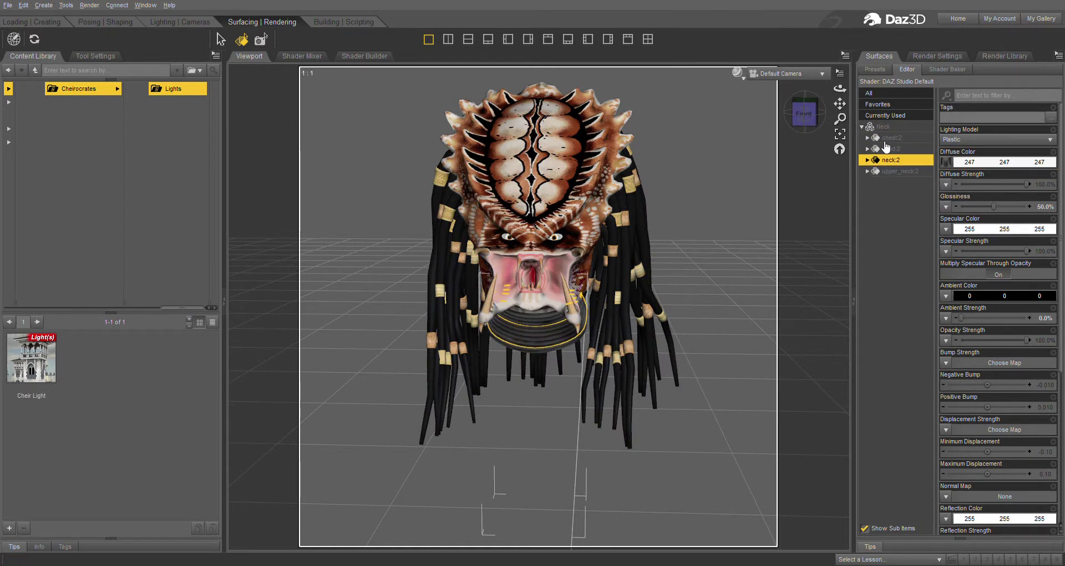
{"action": "left_click", "coordinate": [902, 128]}
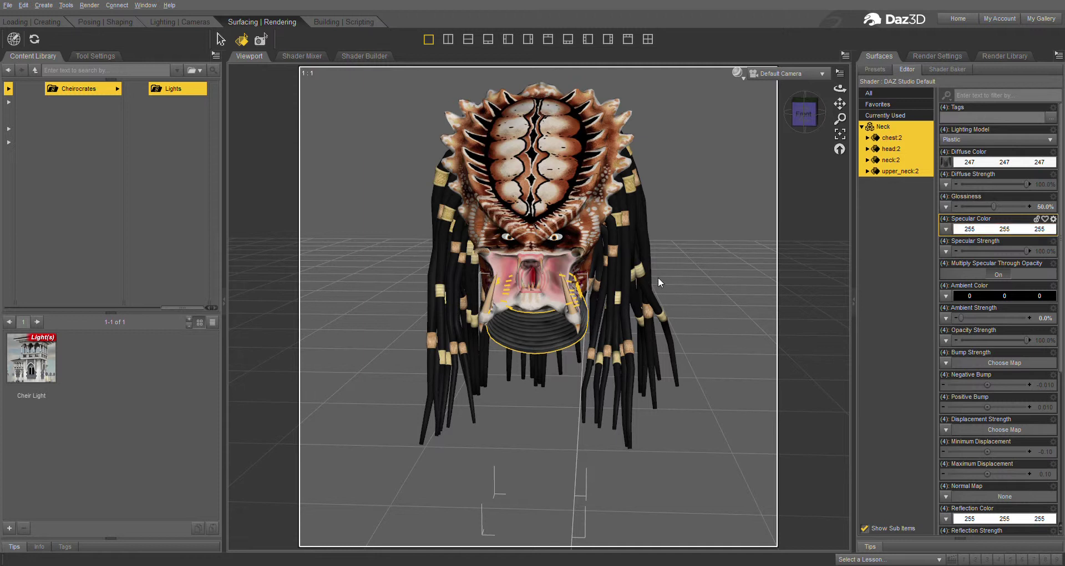
{"action": "left_click", "coordinate": [606, 367]}
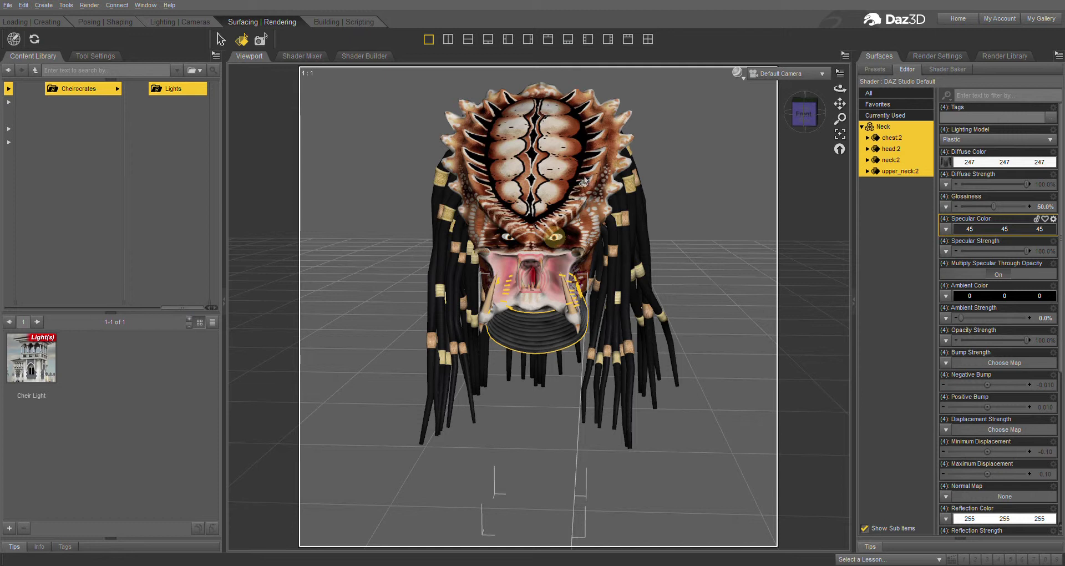
Step: Set the specular color of the head's Cranium, skin, mandible_2 and upper_mandable surfaces to black (0, 0, 0)
{"action": "left_click", "coordinate": [593, 228]}
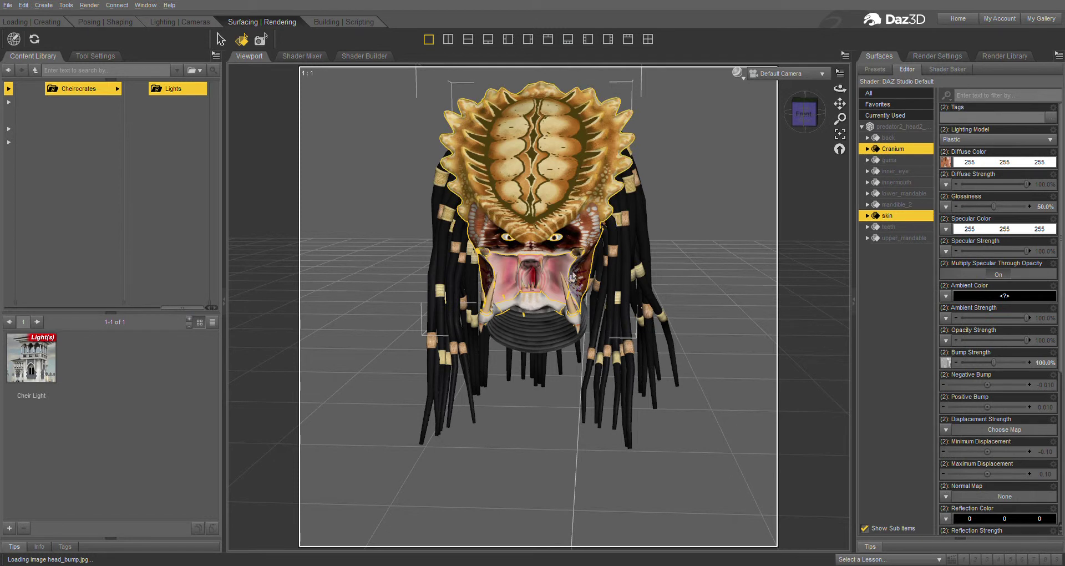
{"action": "left_click", "coordinate": [580, 174], "text": "ctrl"}
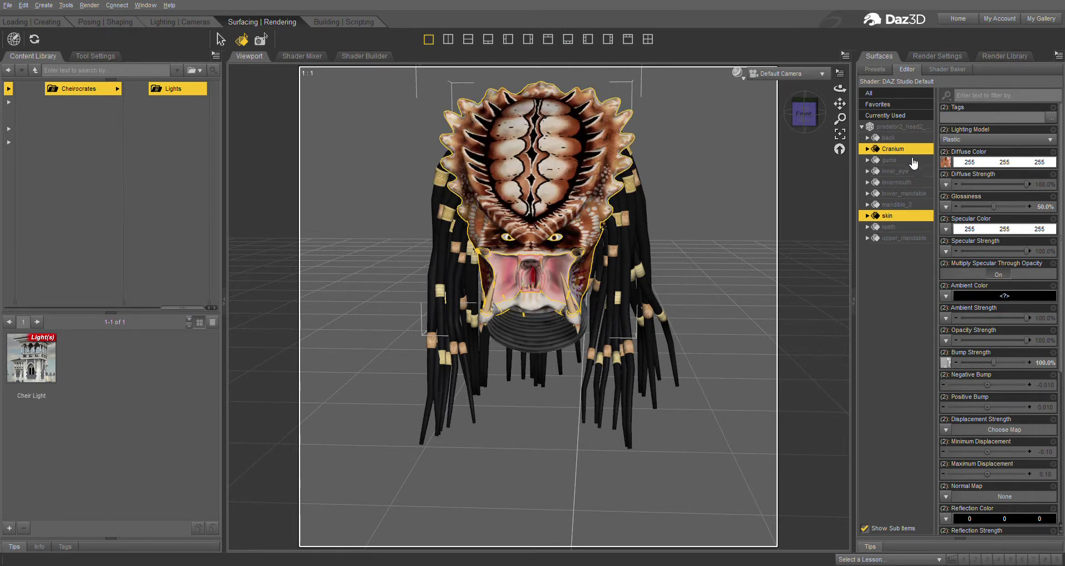
{"action": "left_click", "coordinate": [895, 204], "text": "ctrl"}
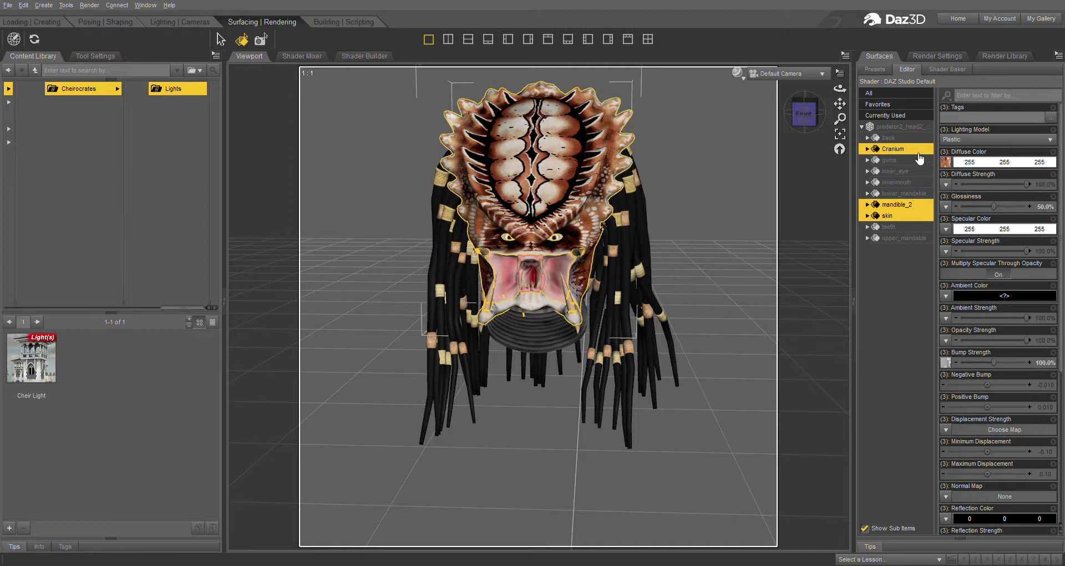
{"action": "left_click", "coordinate": [900, 205], "text": "ctrl"}
{"action": "left_click", "coordinate": [899, 206], "text": "ctrl"}
{"action": "left_click", "coordinate": [903, 239], "text": "ctrl"}
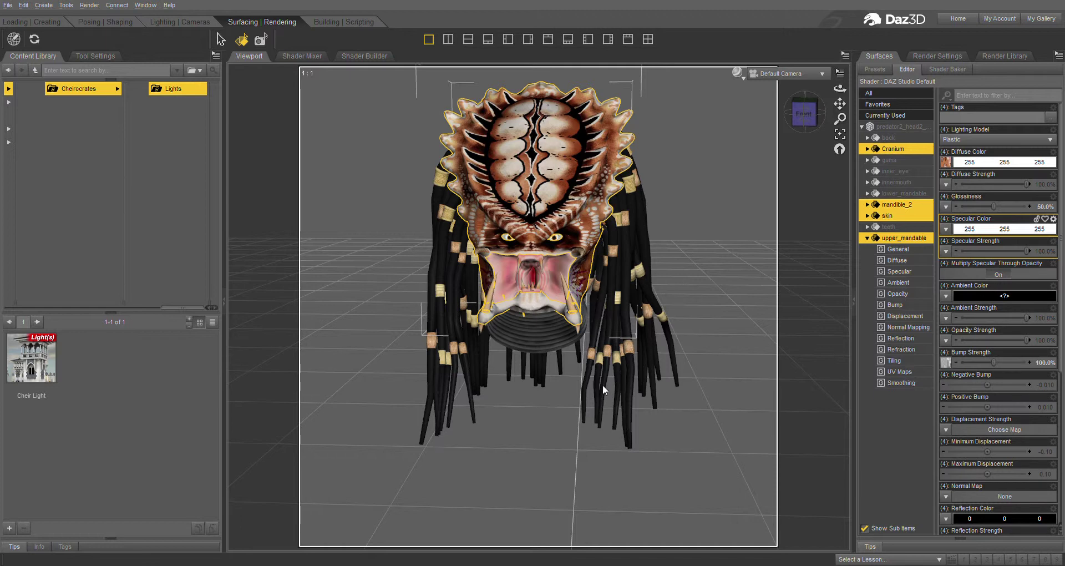
{"action": "left_click_drag", "start_coordinate": [603, 385], "coordinate": [612, 366]}
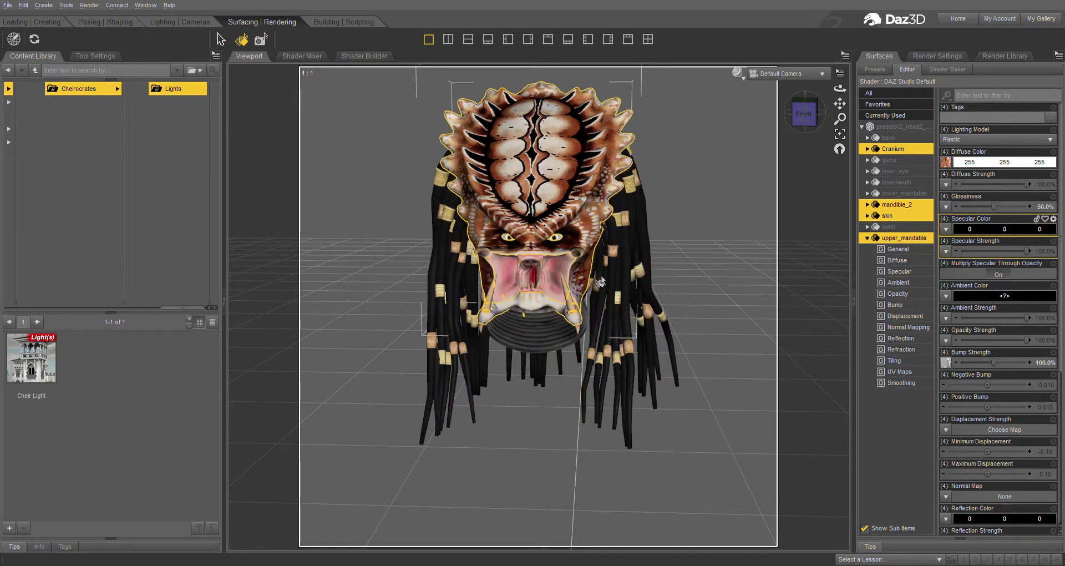
Step: Set the specular color of the head's gums and innermouth surfaces to 195, 195, 195
{"action": "left_click", "coordinate": [537, 266]}
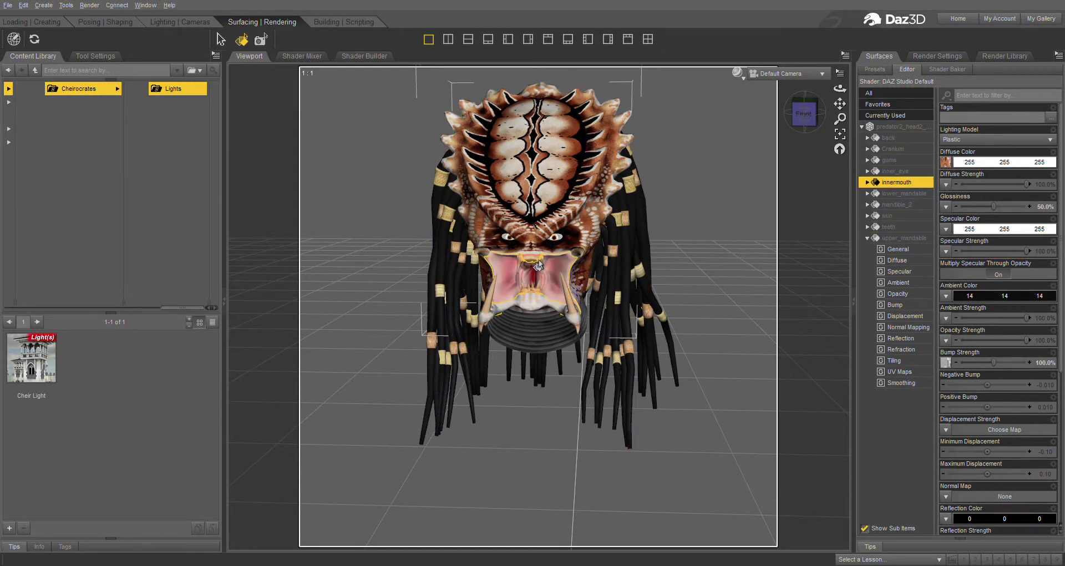
{"action": "left_click", "coordinate": [537, 266], "text": "ctrl"}
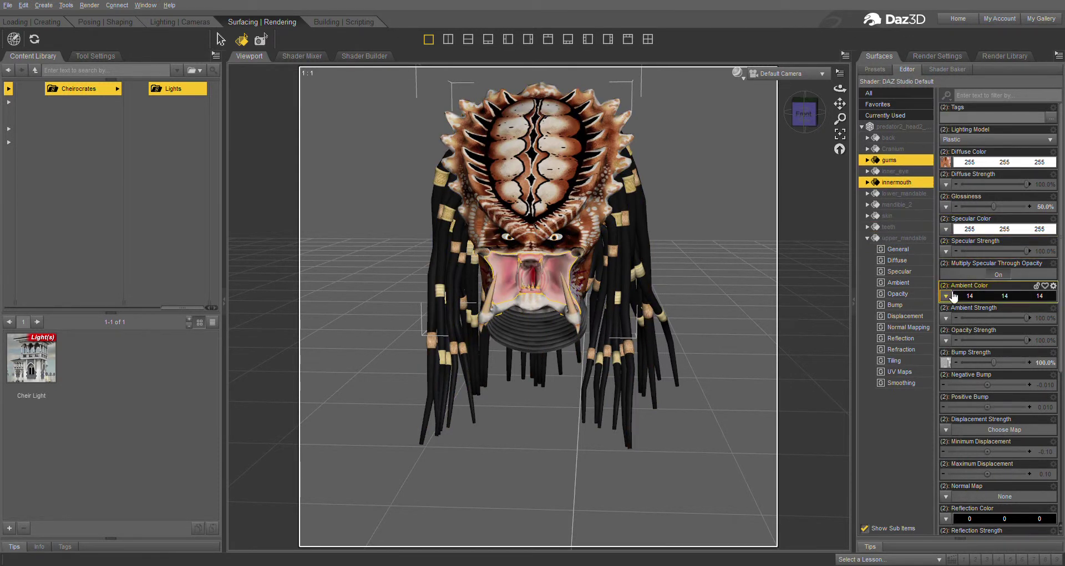
{"action": "left_click", "coordinate": [963, 228]}
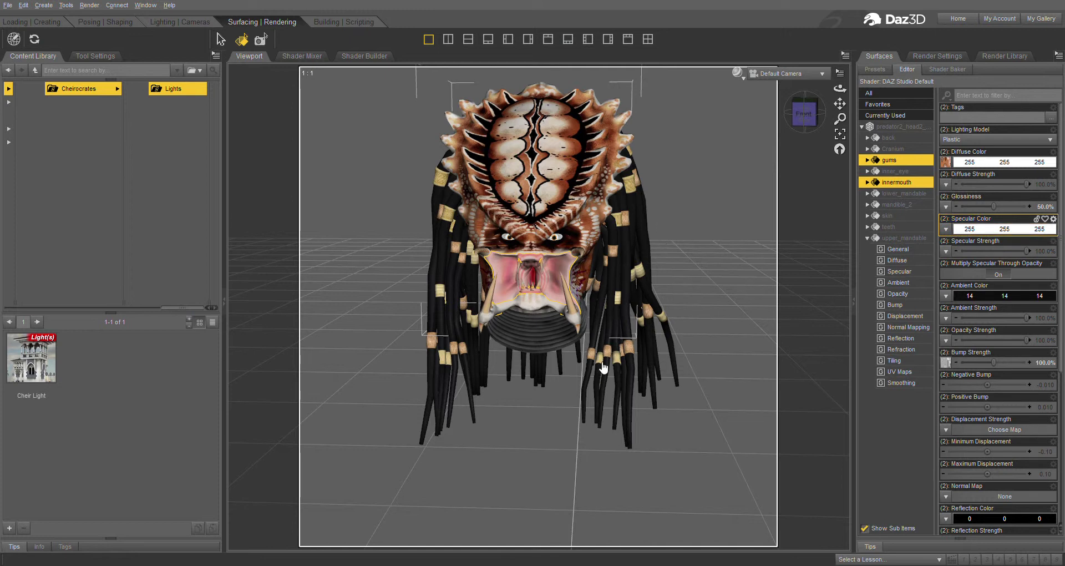
{"action": "left_click", "coordinate": [965, 166]}
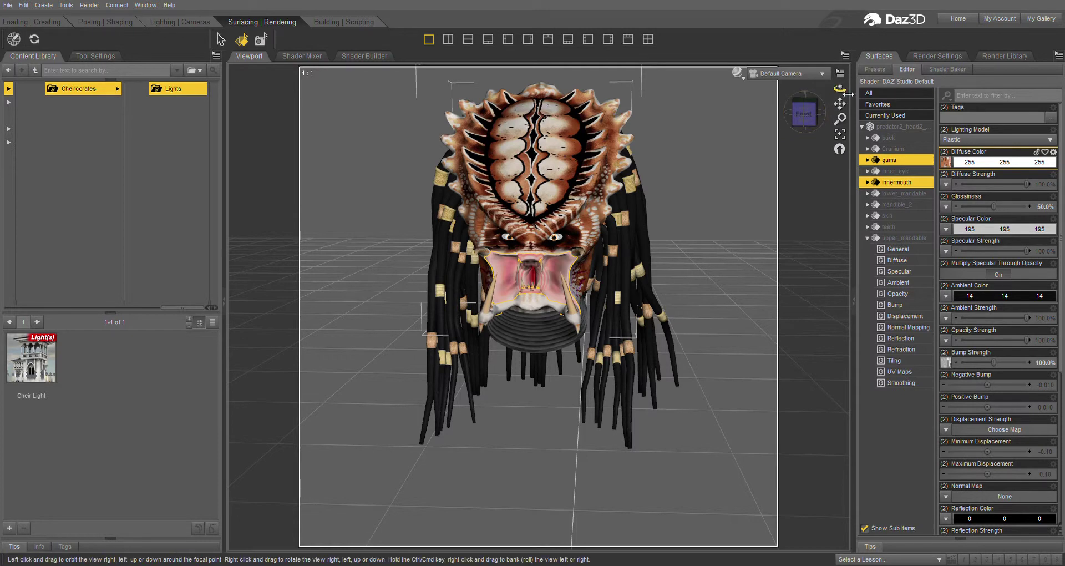
{"action": "left_click_drag", "start_coordinate": [841, 89], "coordinate": [840, 107]}
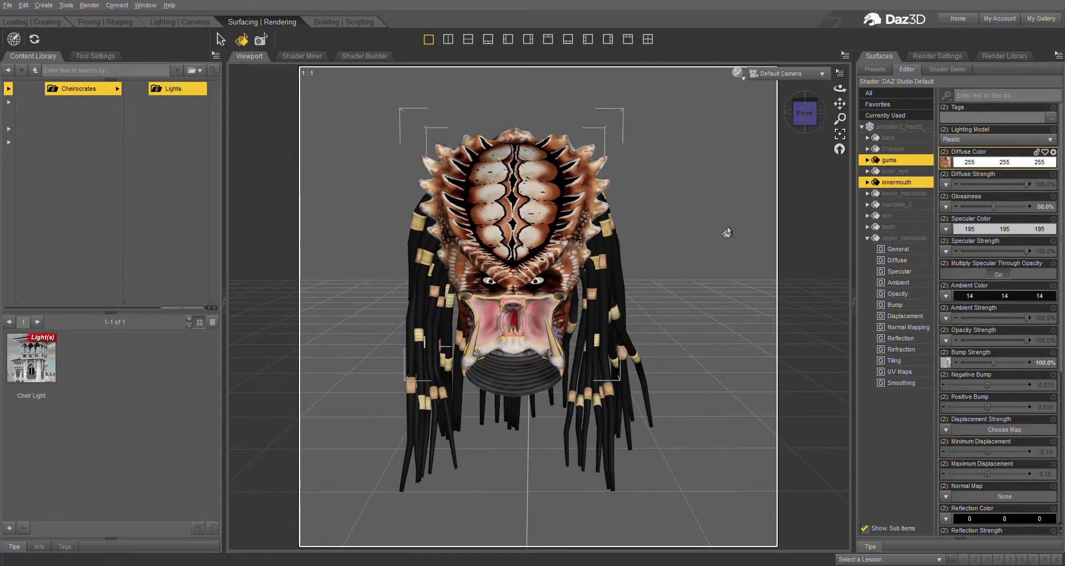